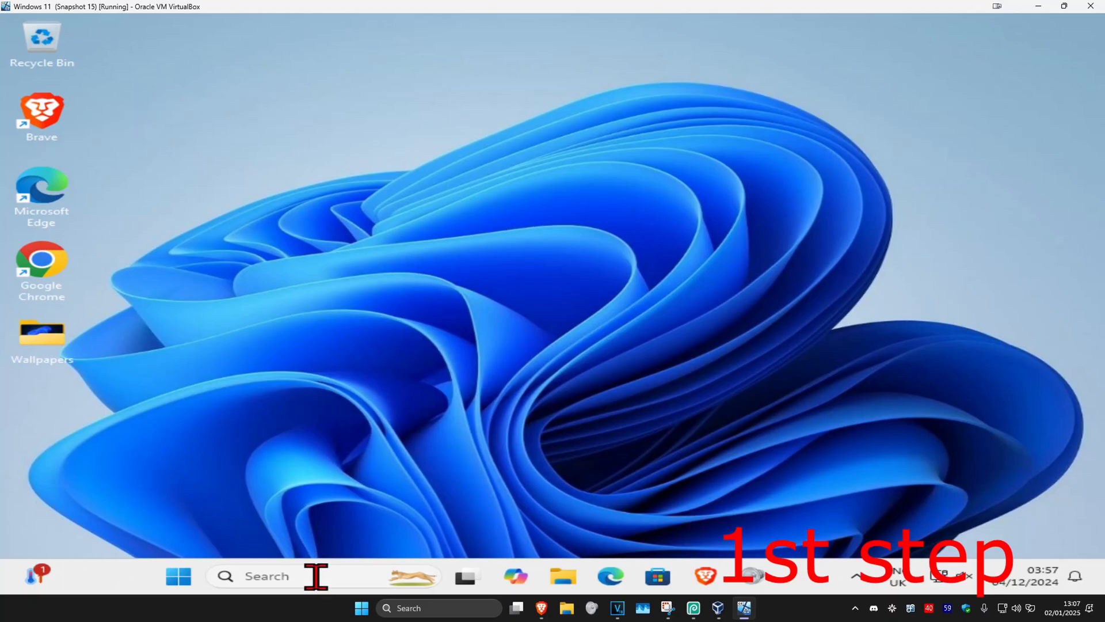
{"action": "type", "text": "cmd"}
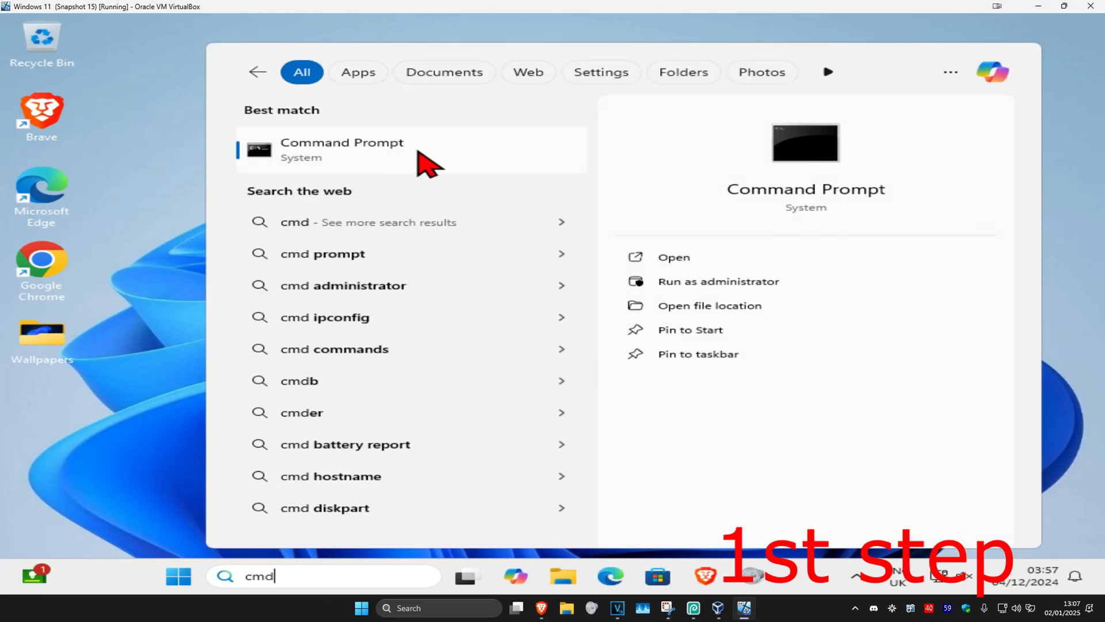
Launch Command Prompt as administrator from the taskbar search.
{"action": "left_click", "coordinate": [760, 282]}
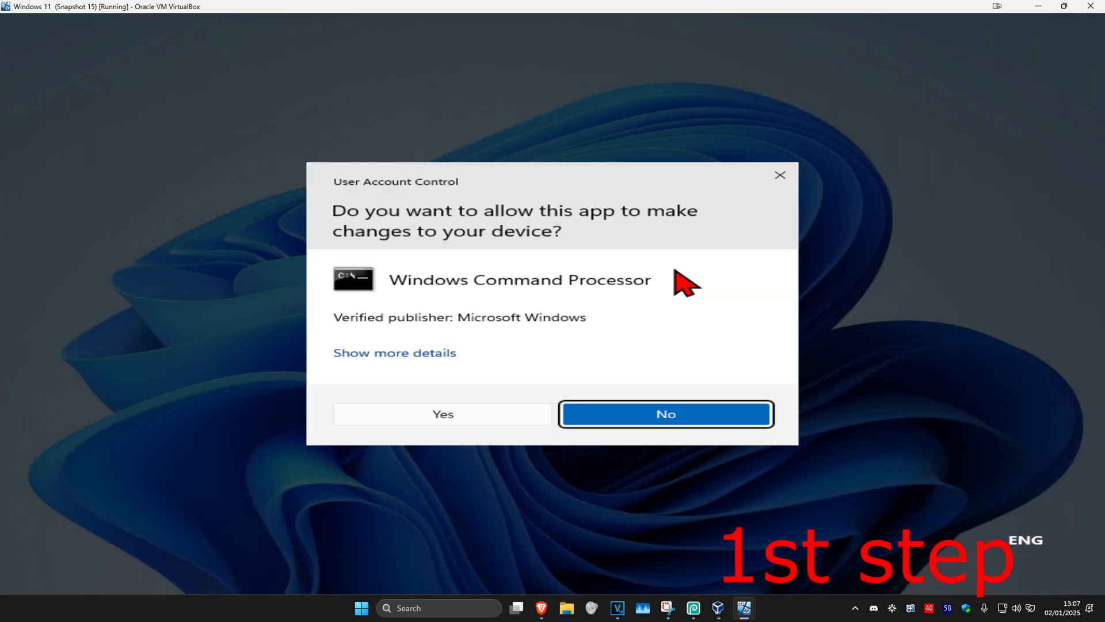
Approve the UAC prompt and run sfc /scannow to verify system files.
{"action": "left_click", "coordinate": [484, 415]}
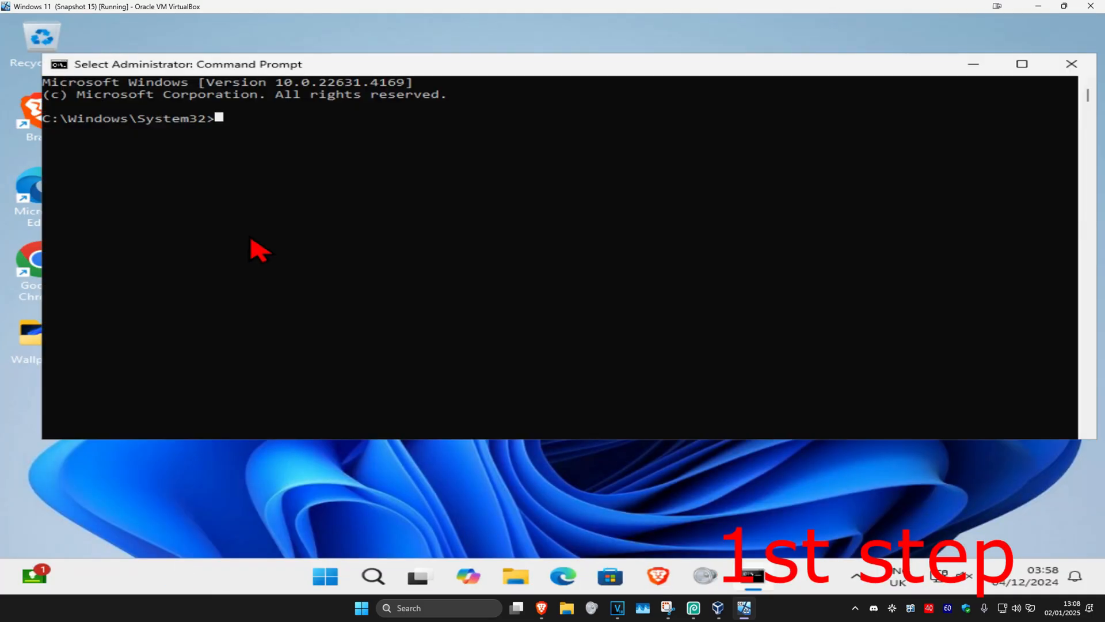
{"action": "type", "text": "sfc /scannow"}
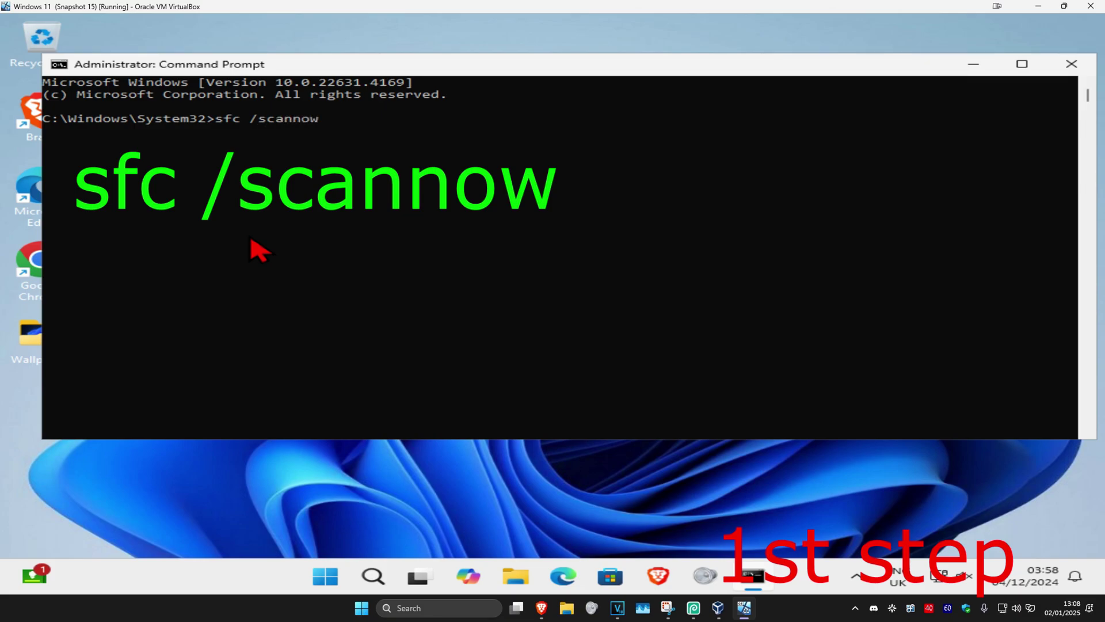
{"action": "key", "text": "Return"}
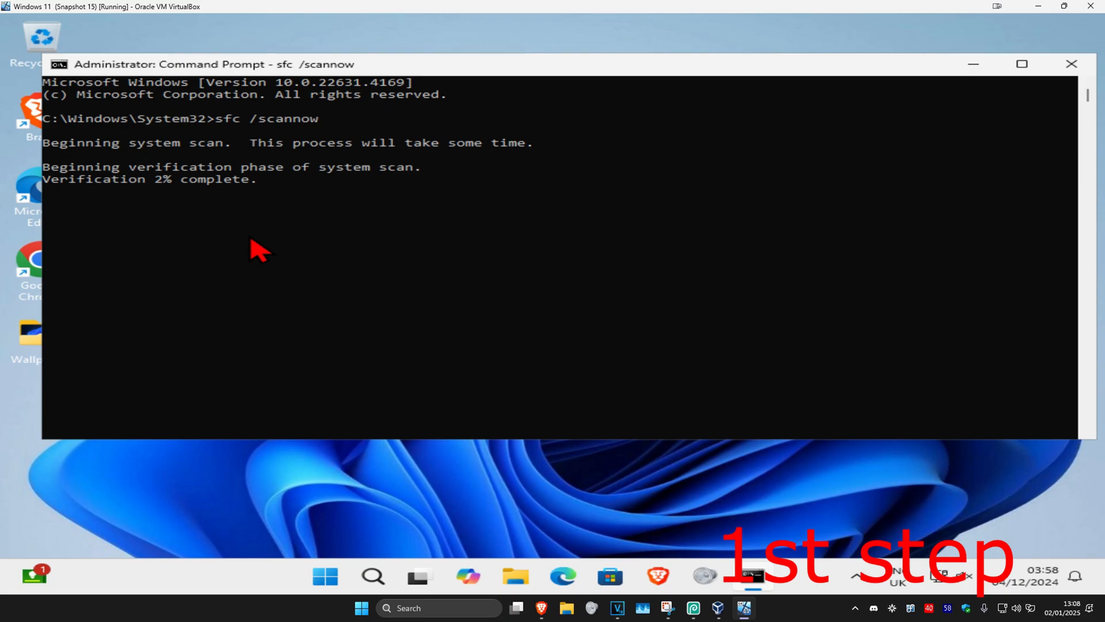
Minimize Command Prompt and check for updates in Windows Update settings.
{"action": "left_click", "coordinate": [972, 65]}
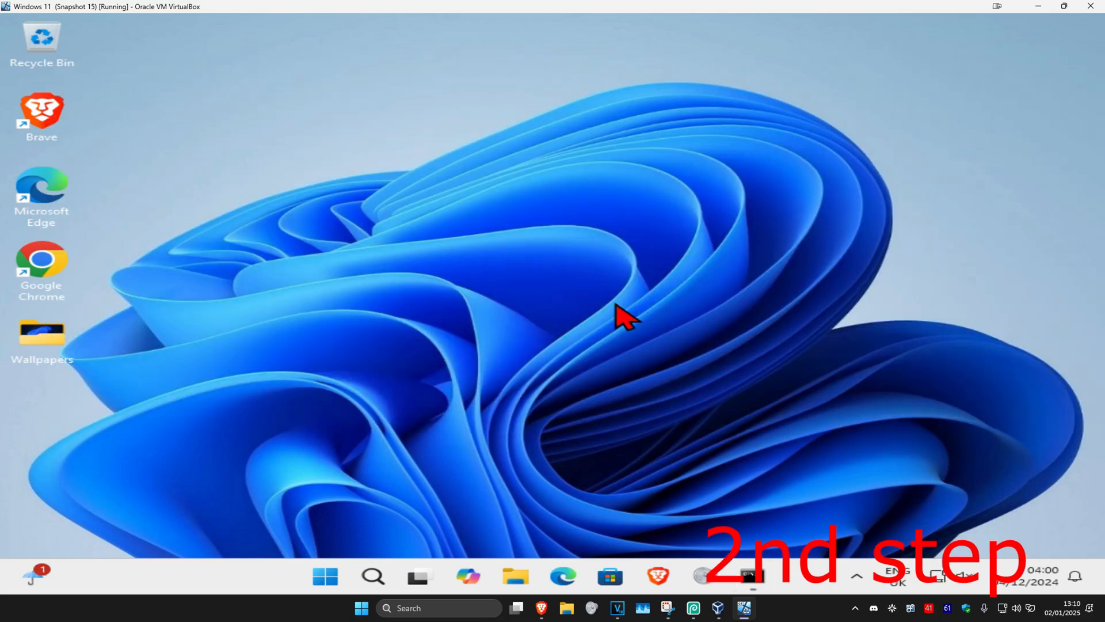
{"action": "left_click", "coordinate": [371, 576]}
{"action": "type", "text": "check for"}
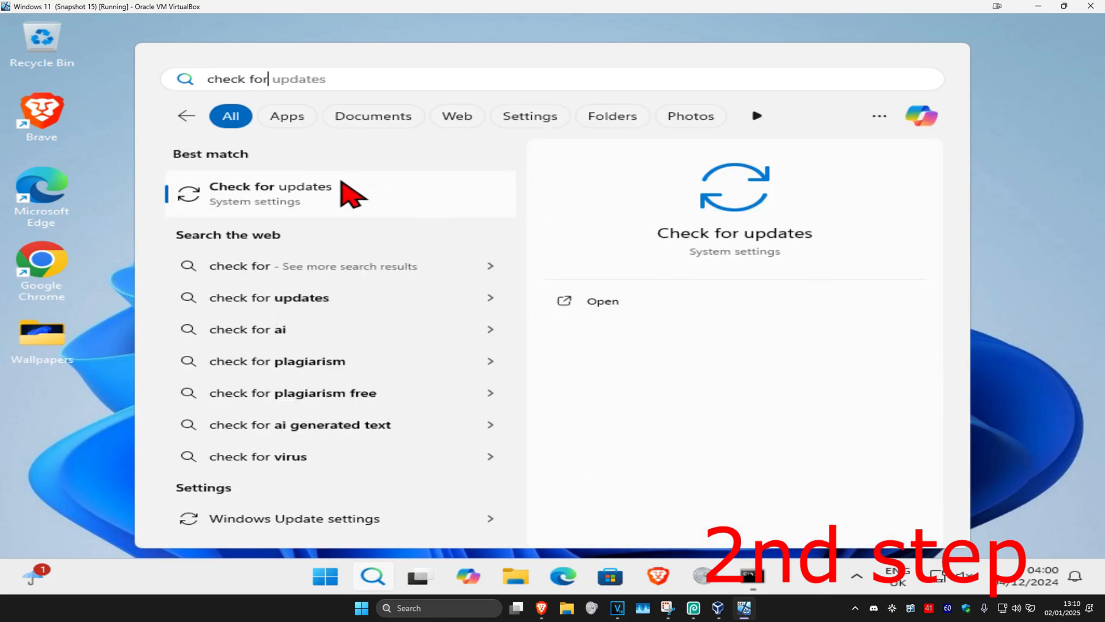
{"action": "left_click", "coordinate": [342, 188]}
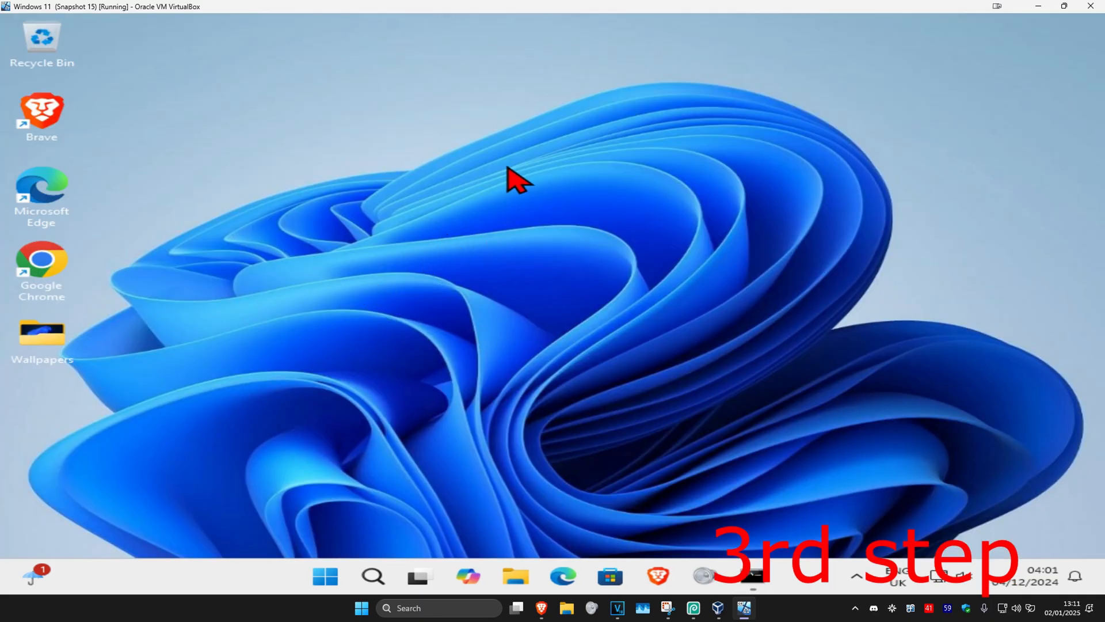
Locate the Microsoft Basic Display Adapter under Display adapters in Device Manager.
{"action": "left_click", "coordinate": [373, 576]}
{"action": "type", "text": "devi"}
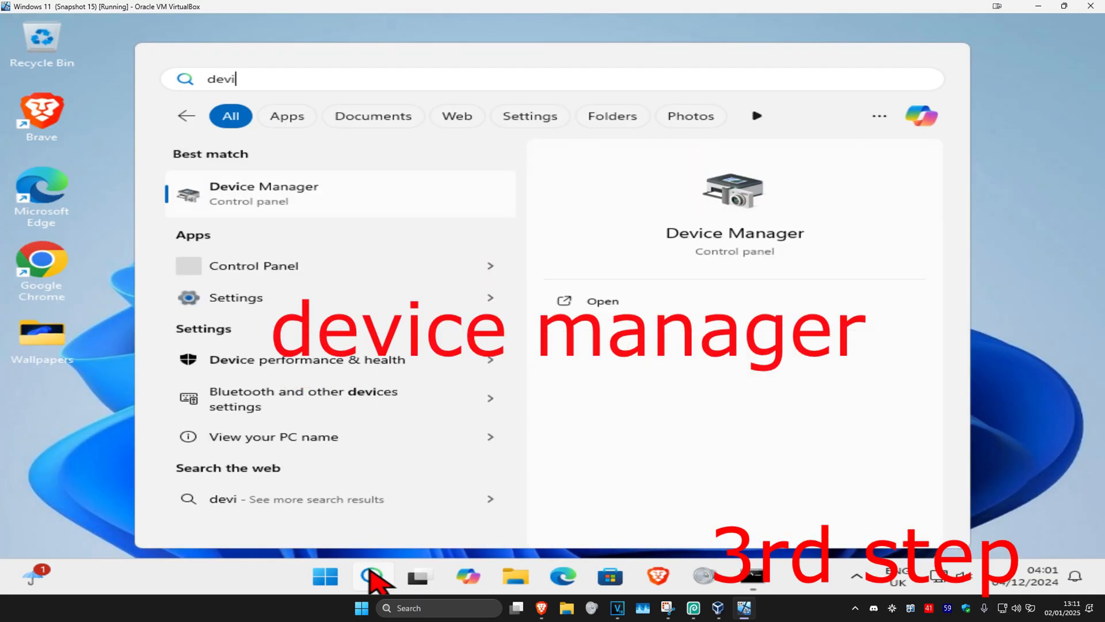
{"action": "left_click", "coordinate": [387, 199]}
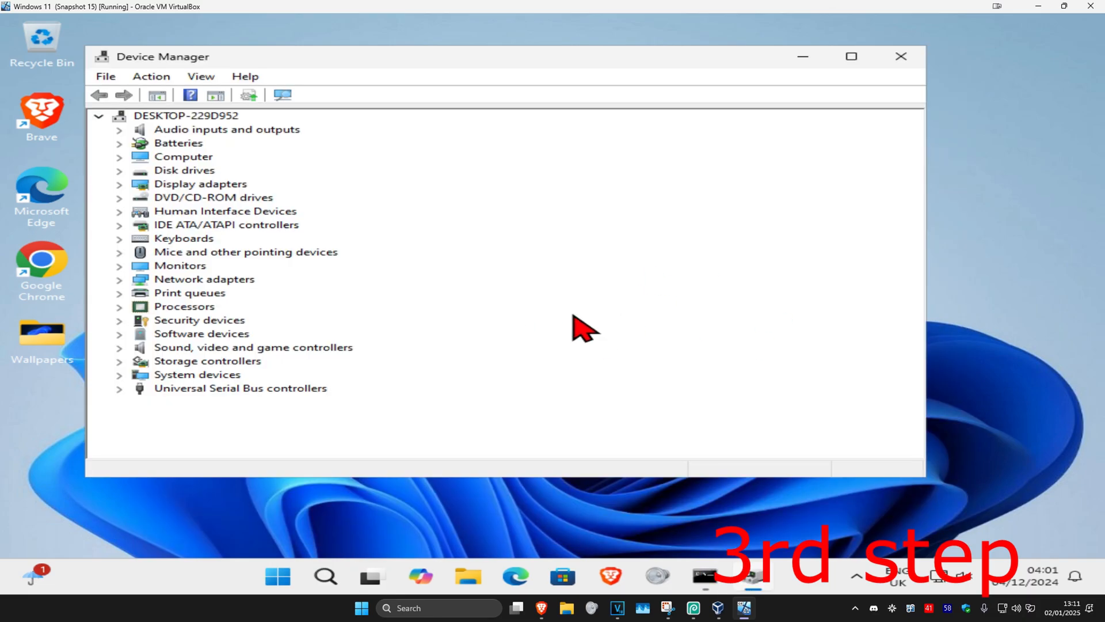
{"action": "left_click", "coordinate": [142, 183]}
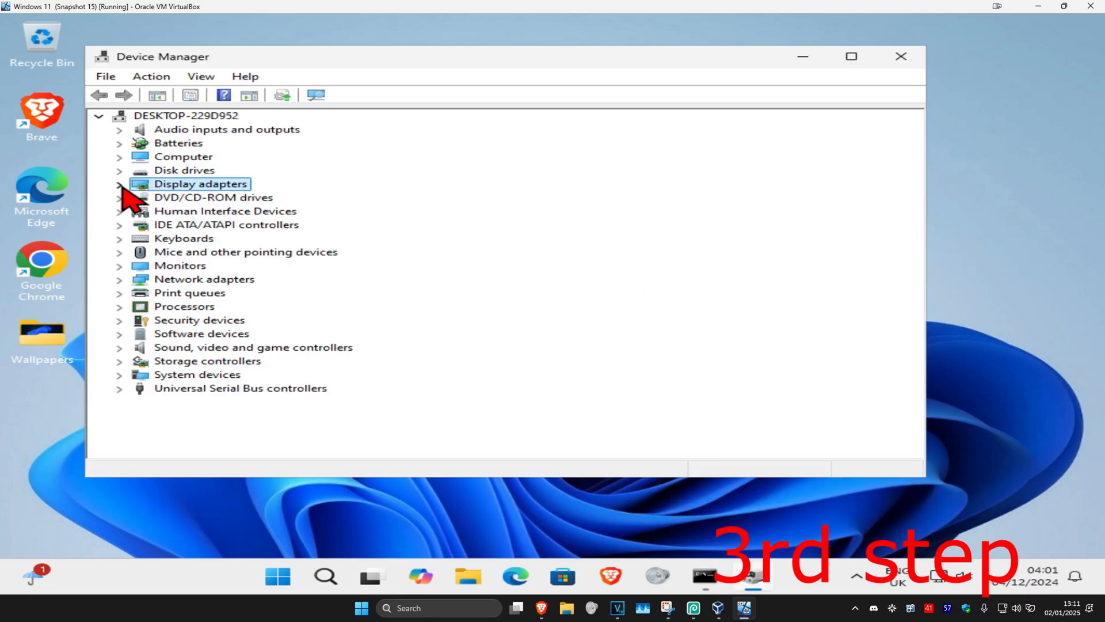
{"action": "left_click", "coordinate": [268, 198]}
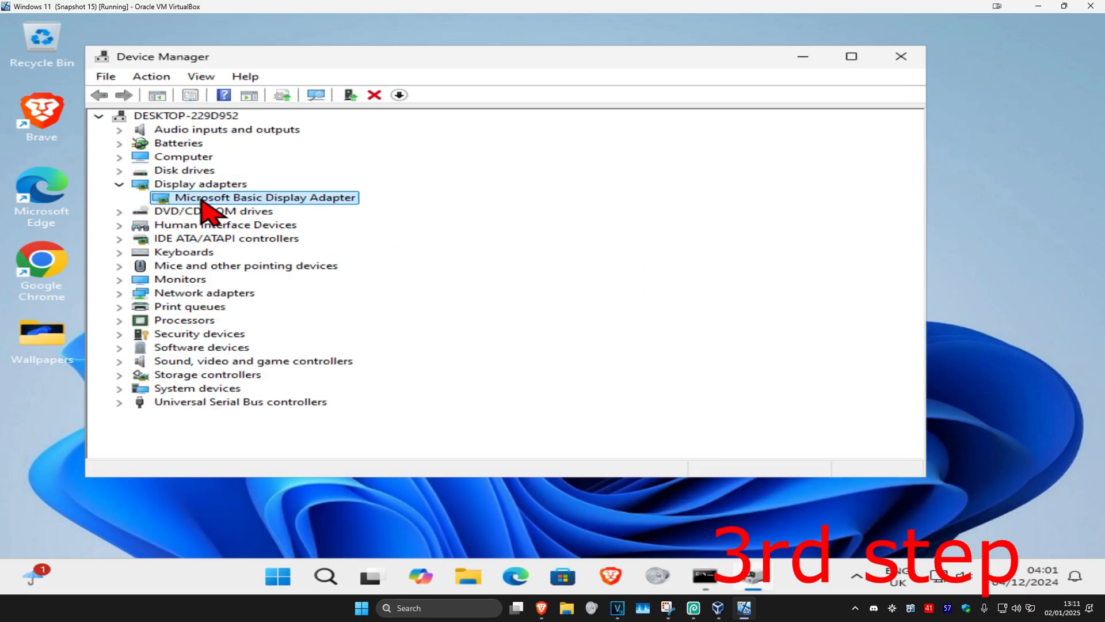
Update the display adapter's driver, letting Windows search automatically.
{"action": "right_click", "coordinate": [200, 199]}
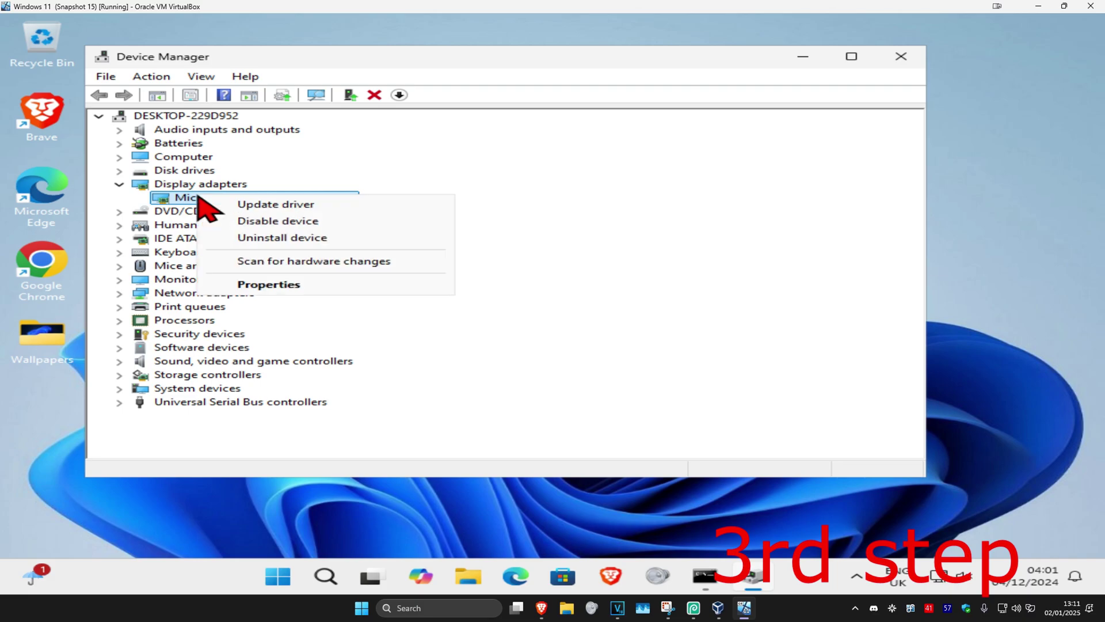
{"action": "left_click", "coordinate": [244, 205]}
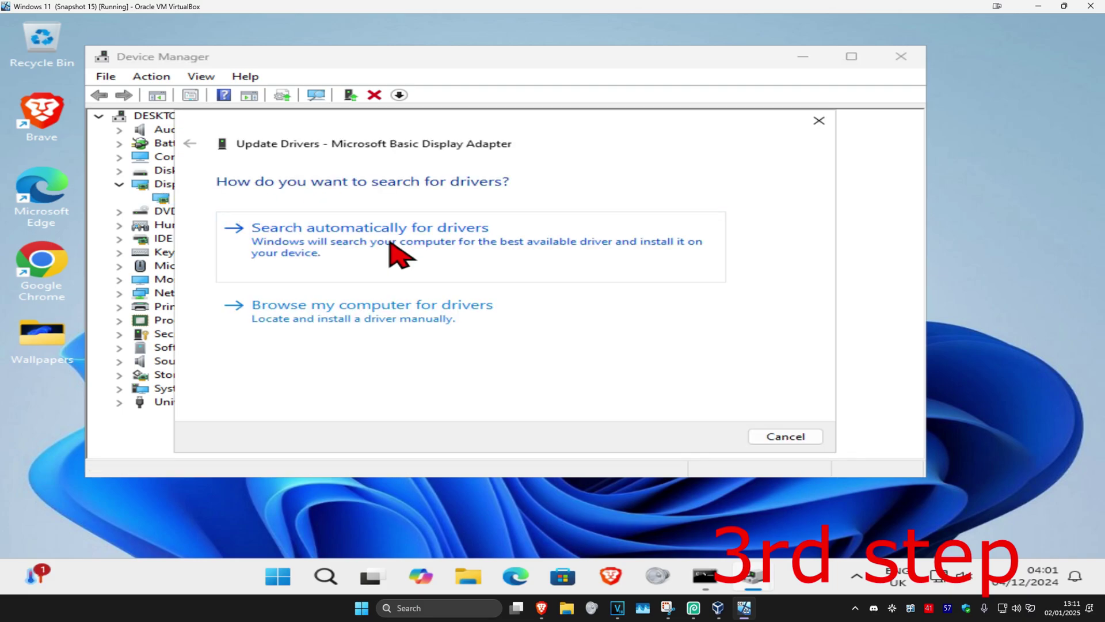
{"action": "left_click", "coordinate": [430, 242]}
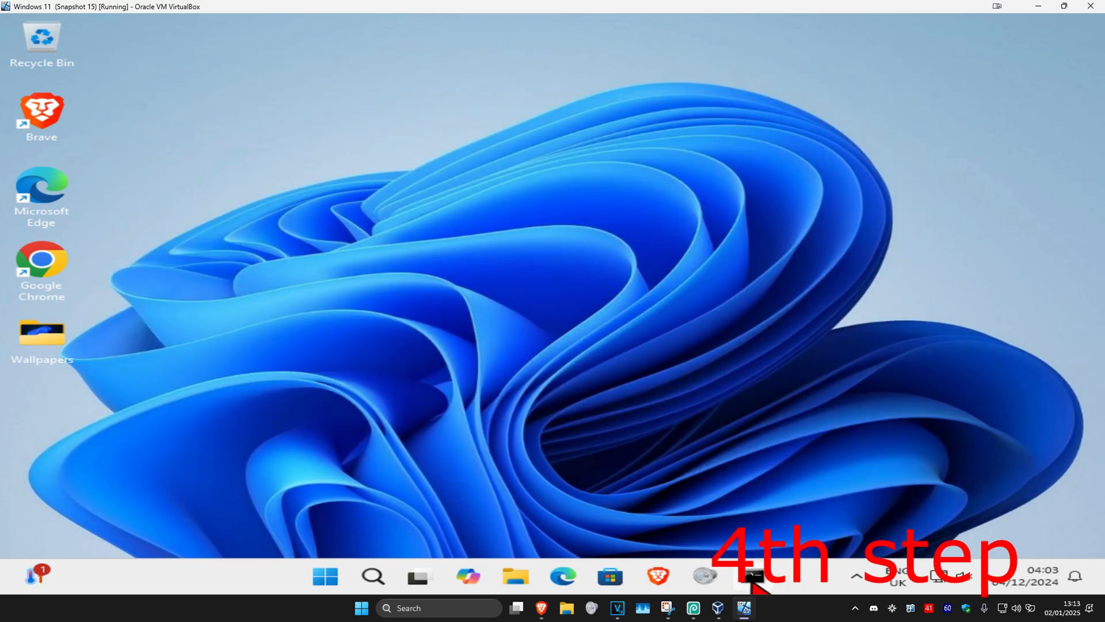
Run dism.exe /online /cleanup-image /restorehealth in the restored Command Prompt.
{"action": "left_click", "coordinate": [754, 576]}
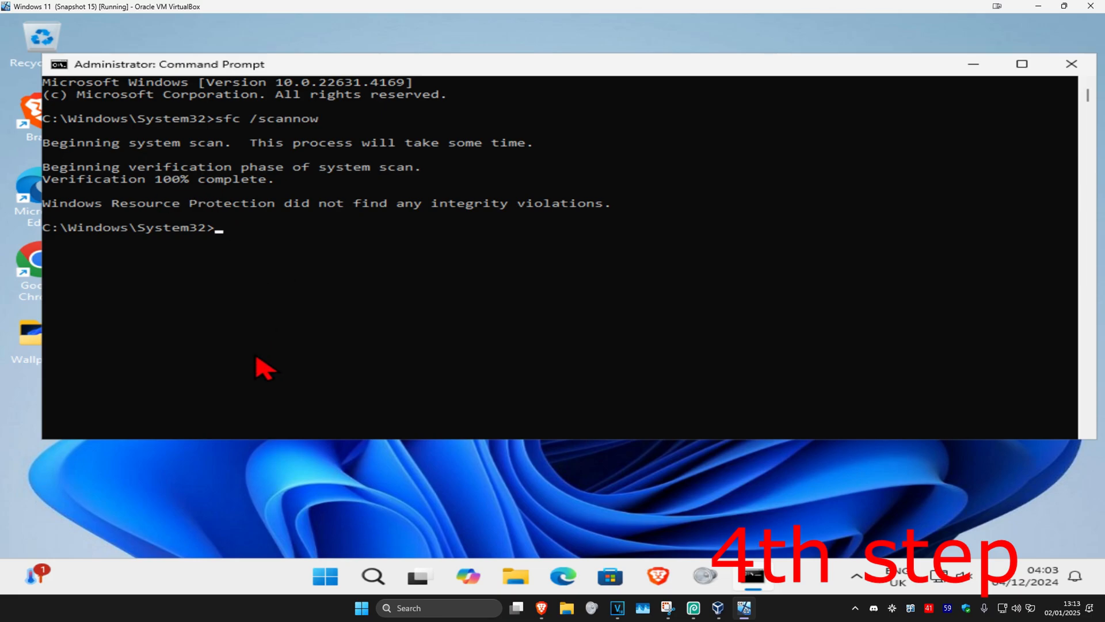
{"action": "type", "text": "d"}
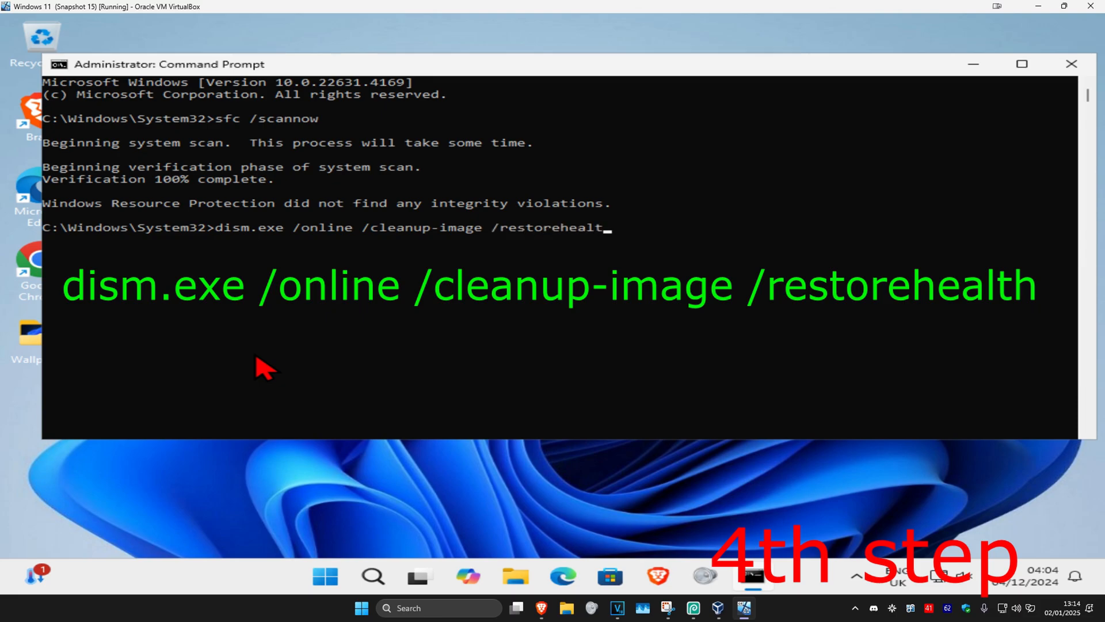
{"action": "type", "text": "h"}
{"action": "key", "text": "Return"}
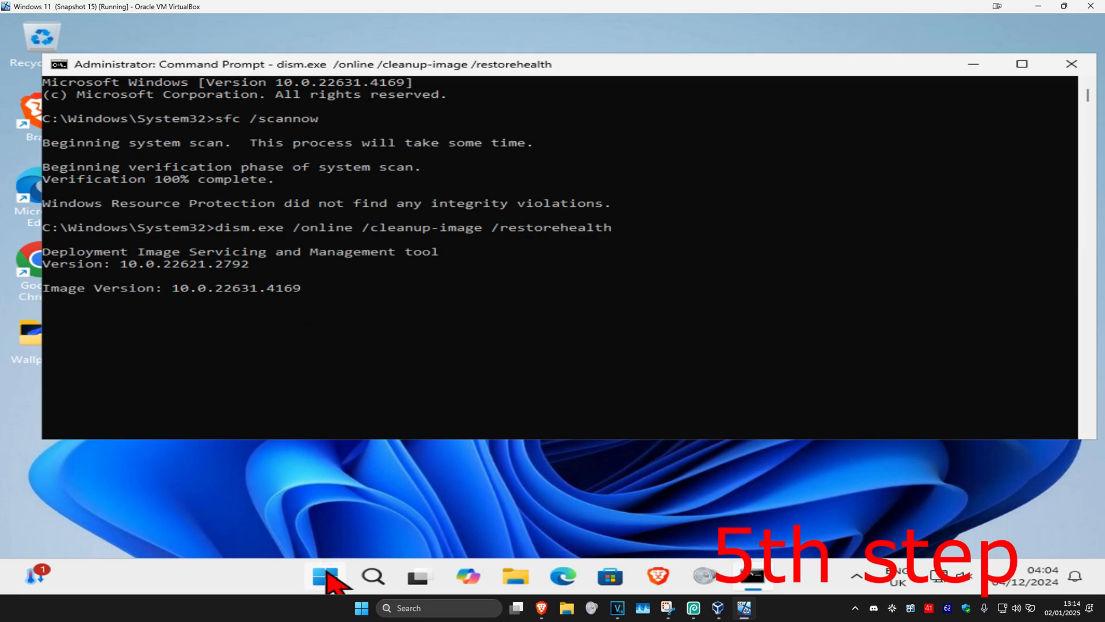
Restart the PC from the Start menu's power options.
{"action": "left_click", "coordinate": [326, 578]}
{"action": "left_click", "coordinate": [820, 524]}
{"action": "left_click", "coordinate": [822, 491]}
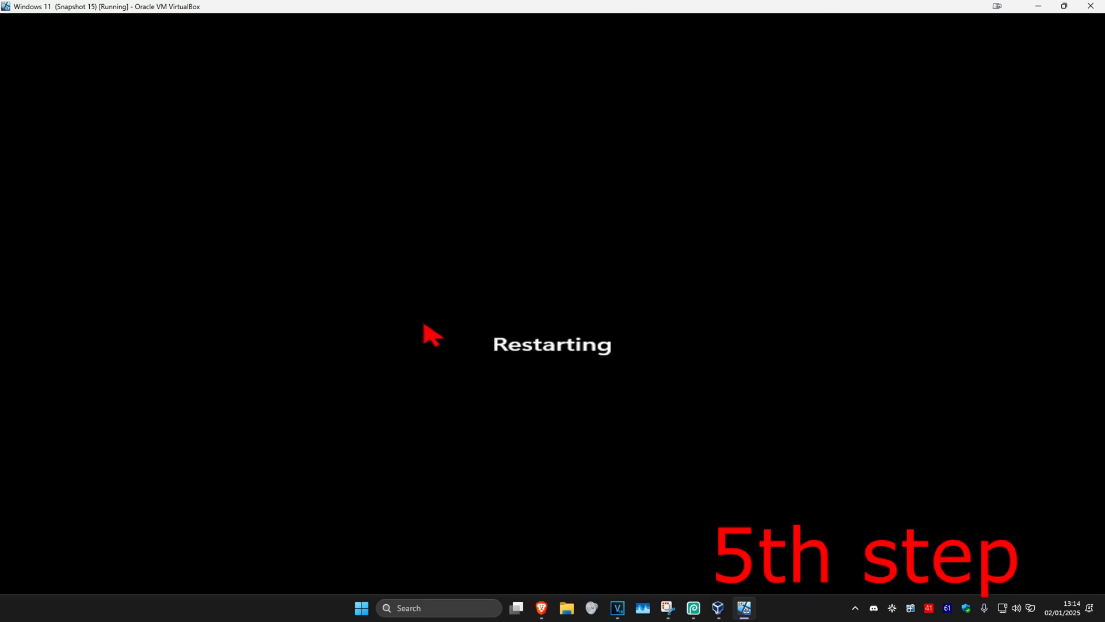